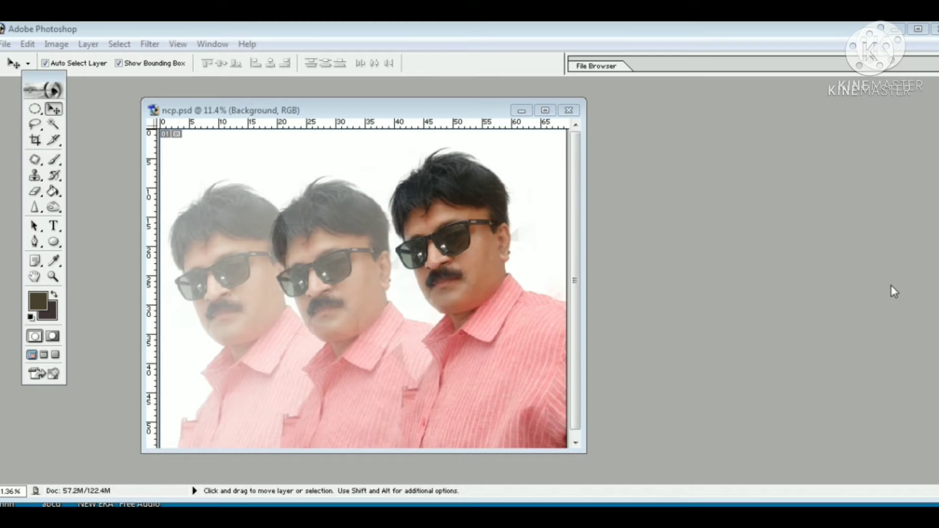
- Close ncp.psd and open the photo IMG_20190422_140325 from the For Photoshop folder
left_click(568, 110)
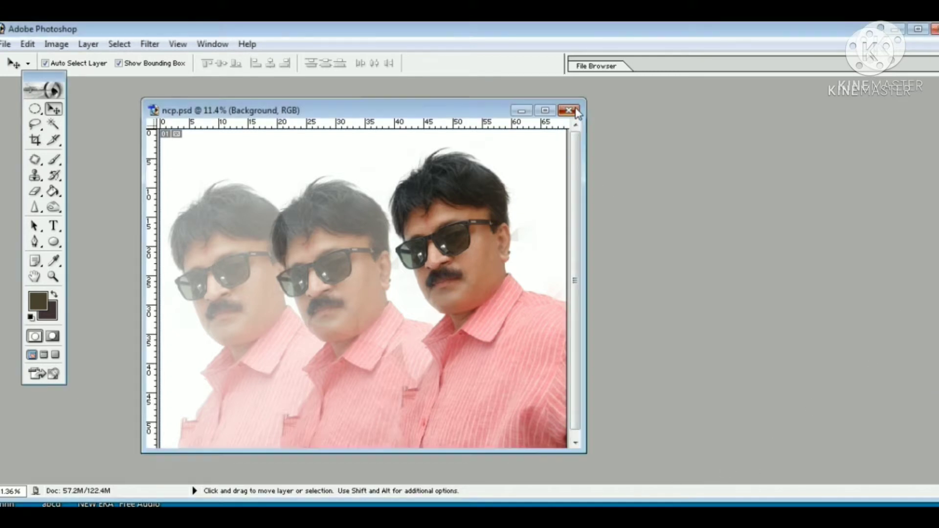
left_click(482, 210)
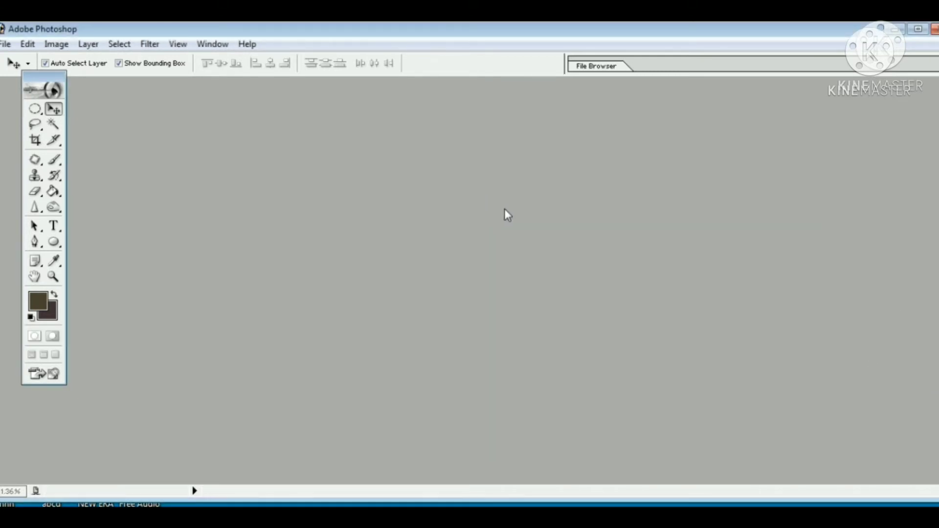
left_click(5, 44)
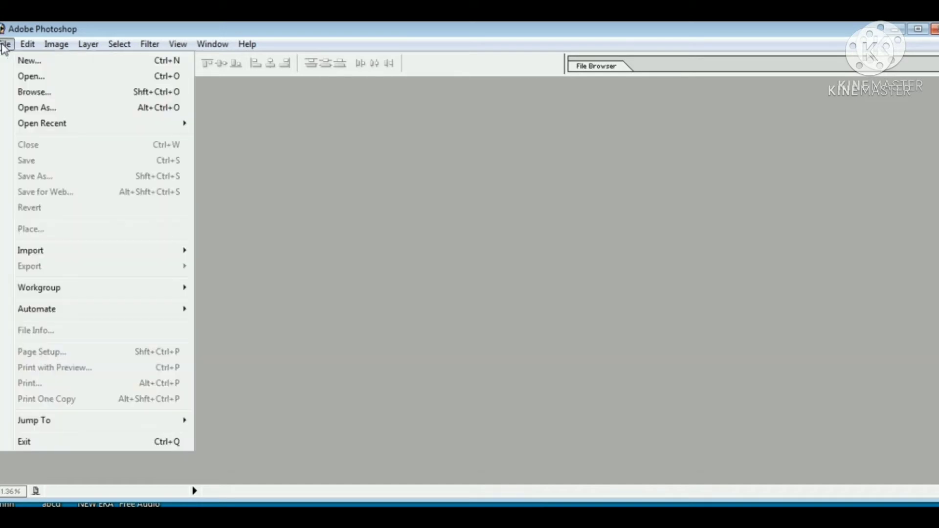
left_click(32, 79)
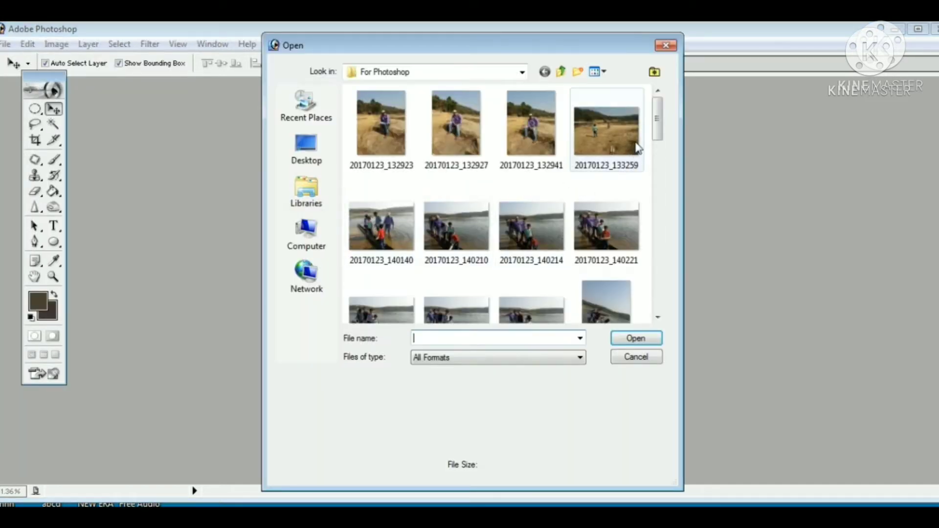
left_click_drag(658, 139, 658, 290)
left_click(614, 193)
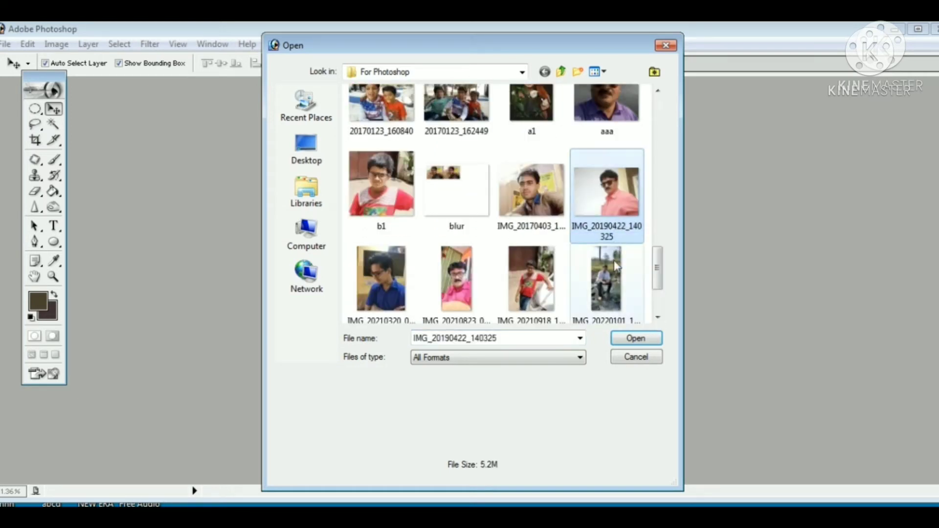
left_click(633, 339)
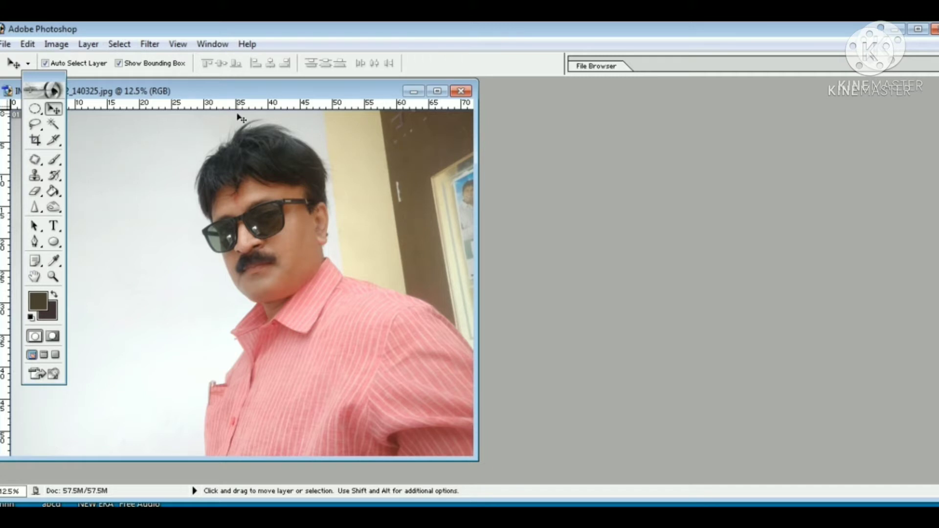
- Start the Extract filter and highlight a closed outline around the man's hair, face and shirt, including along the photo's lower edge
left_click(149, 45)
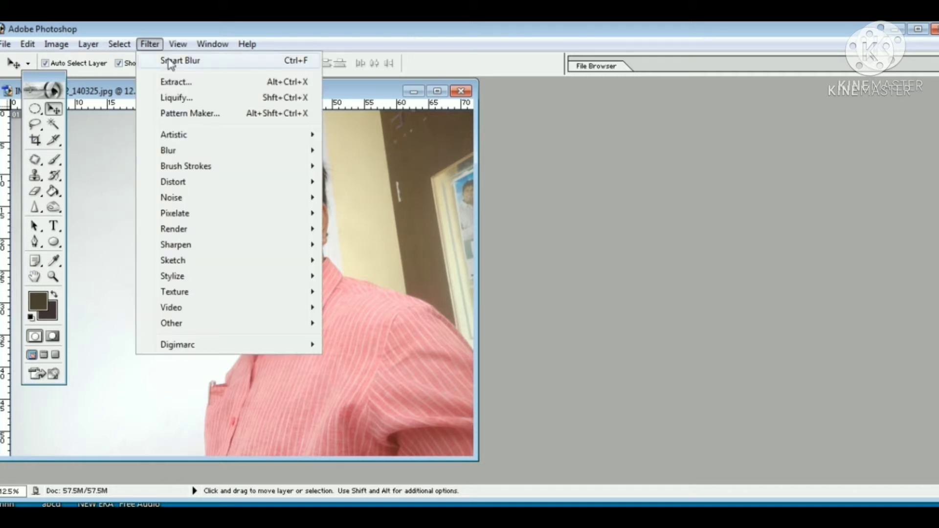
left_click(186, 83)
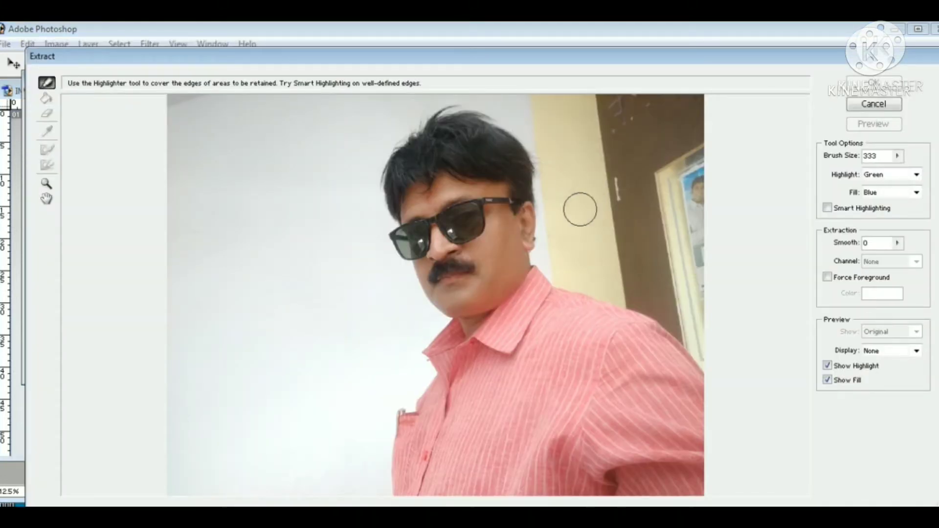
left_click(416, 128)
mouse_move(416, 128)
left_mouse_down()
mouse_move(377, 163)
mouse_move(373, 202)
mouse_move(381, 255)
mouse_move(433, 322)
mouse_move(417, 385)
mouse_move(382, 421)
mouse_move(383, 485)
left_mouse_up()
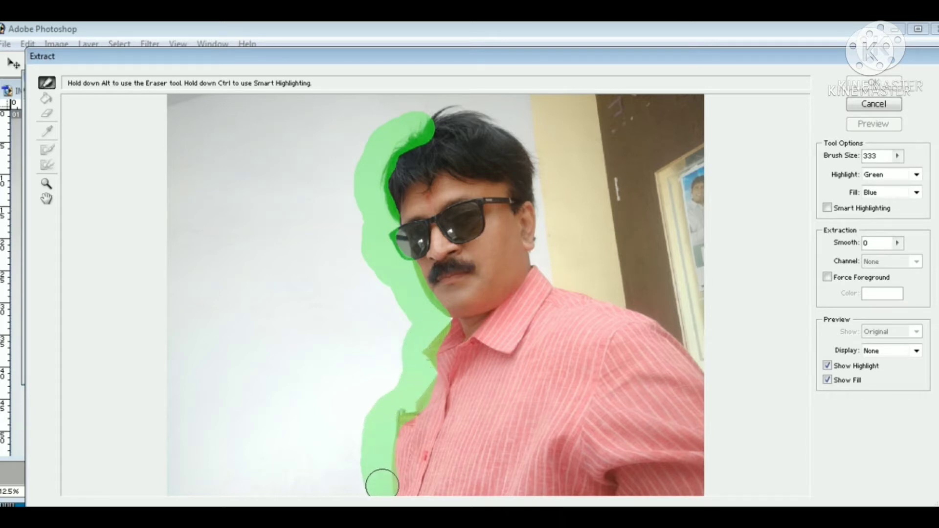
mouse_move(543, 491)
left_mouse_down()
mouse_move(697, 489)
mouse_move(709, 474)
mouse_move(717, 388)
mouse_move(691, 336)
mouse_move(543, 259)
mouse_move(552, 182)
mouse_move(514, 115)
mouse_move(426, 109)
left_mouse_up()
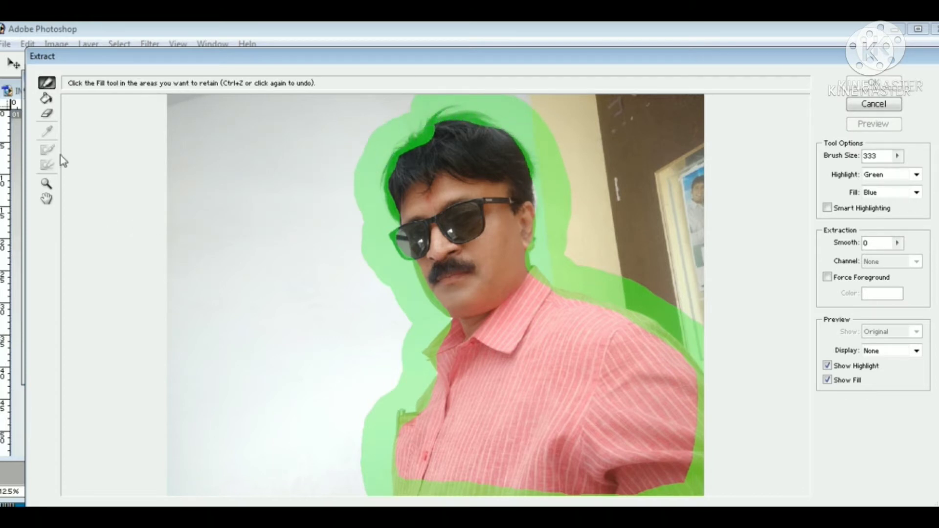
- Fill the highlighted outline of the man as the area to retain and preview the extraction
left_click(45, 100)
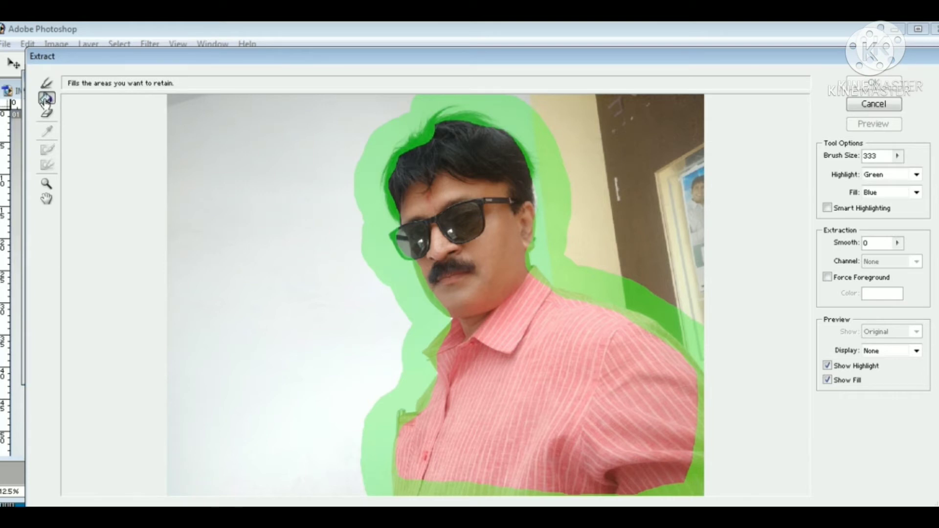
left_click(493, 288)
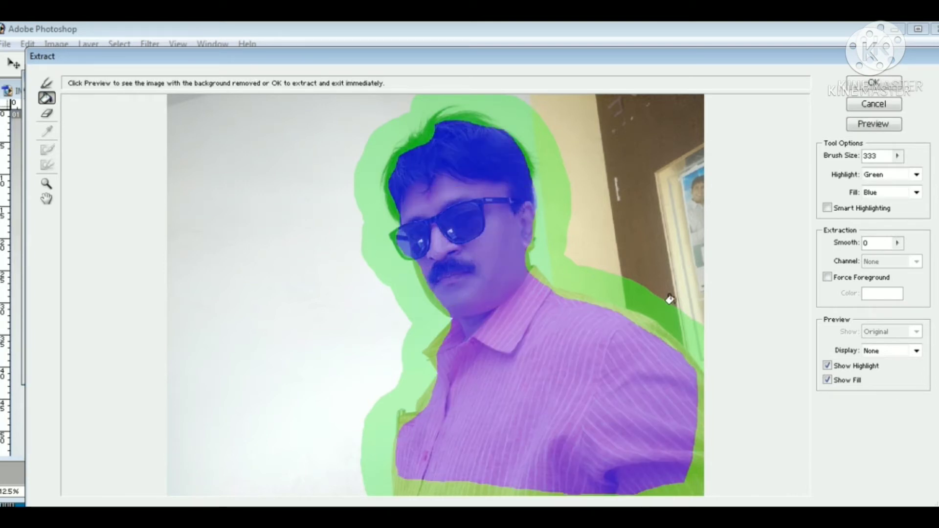
left_click(874, 125)
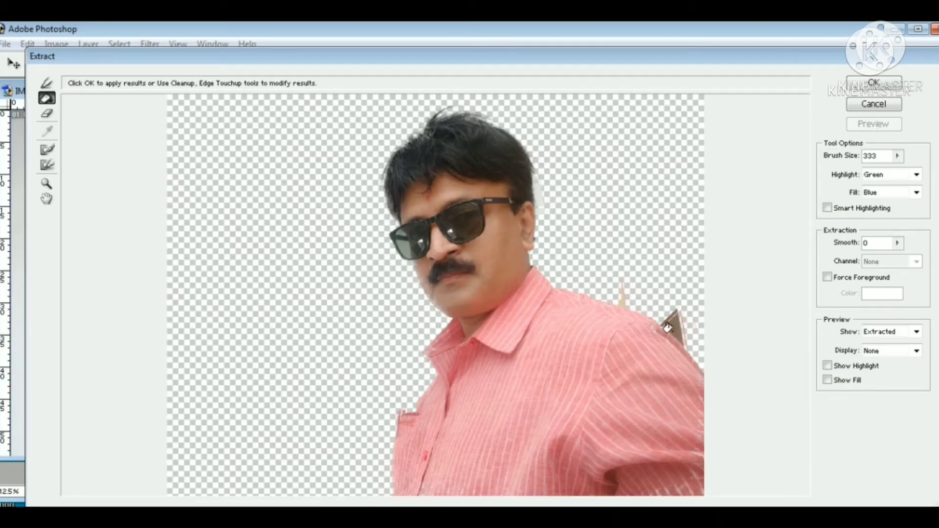
- Clean up the leftover brown background patch beside the man's shoulder and apply the extraction
left_click(47, 149)
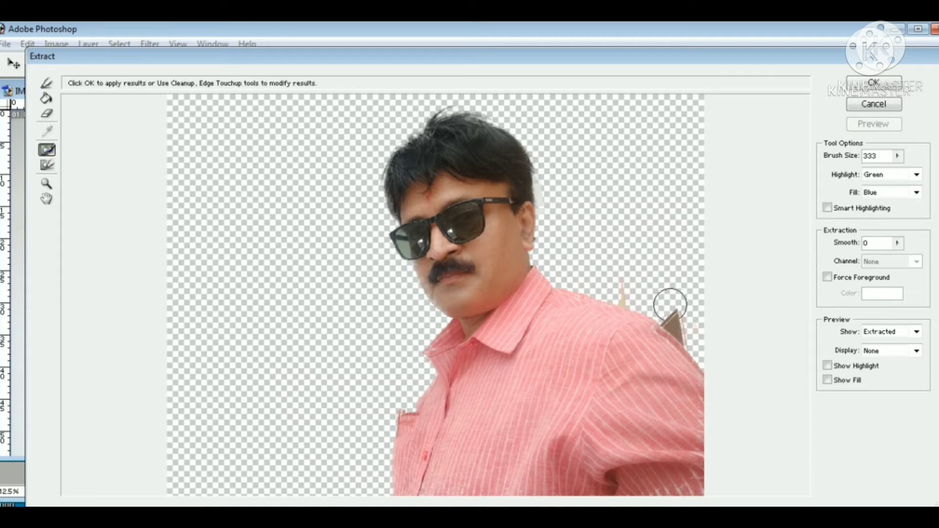
mouse_move(669, 304)
left_mouse_down()
mouse_move(682, 332)
mouse_move(674, 317)
left_mouse_up()
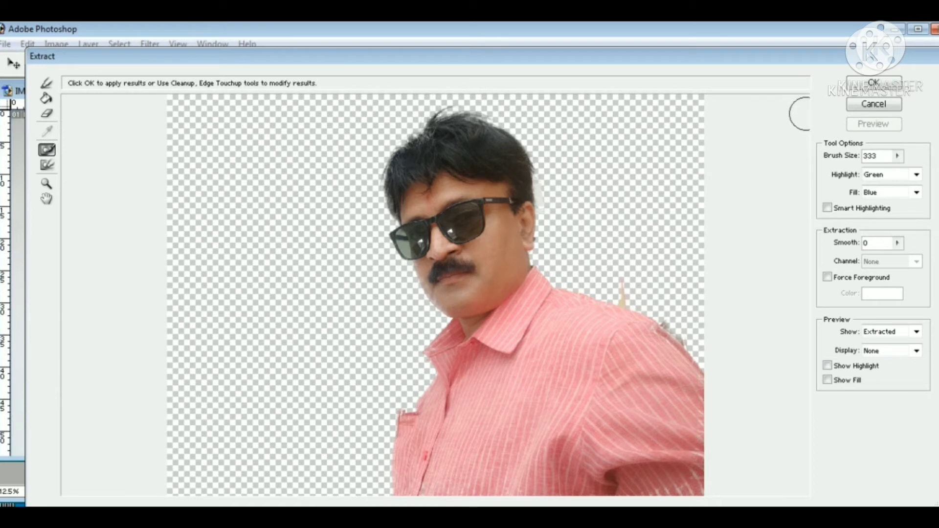
left_click(873, 83)
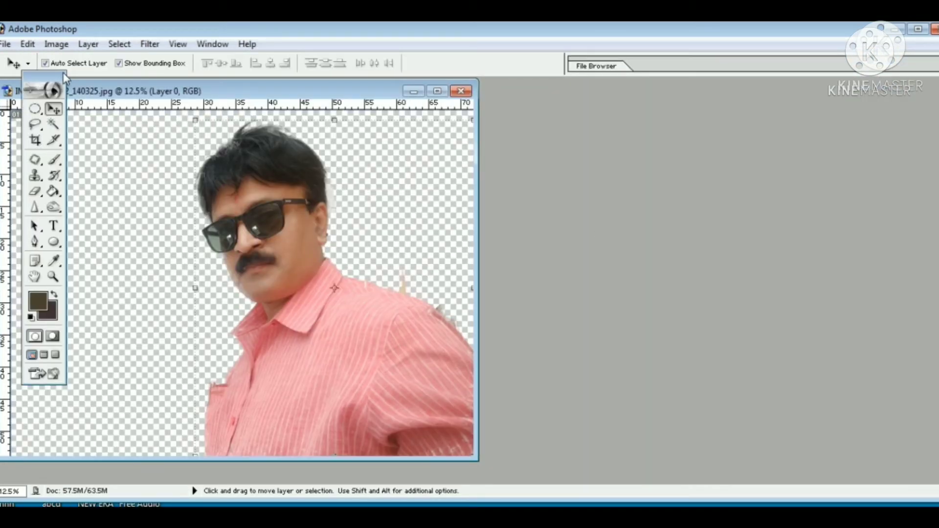
- Create a new white RGB document 5000 pixels wide and 4000 pixels high
left_click(6, 44)
left_click(20, 60)
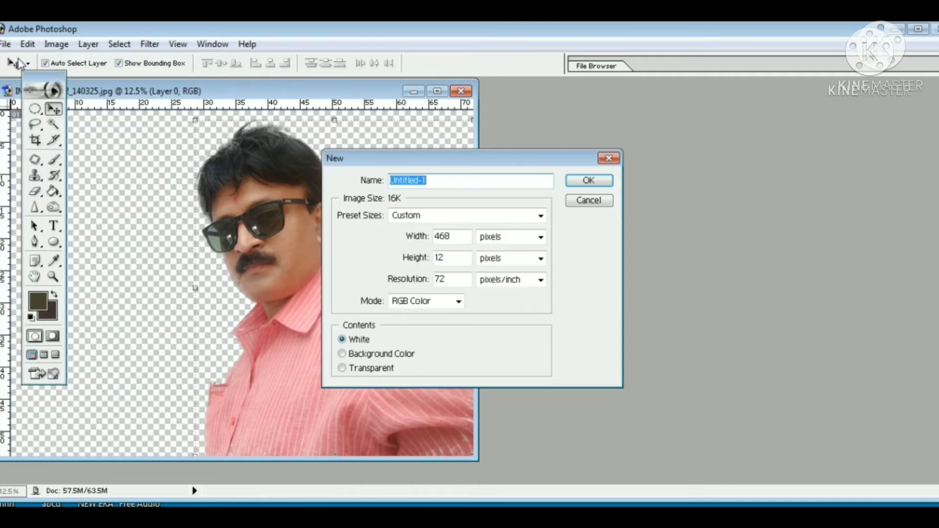
key("Tab")
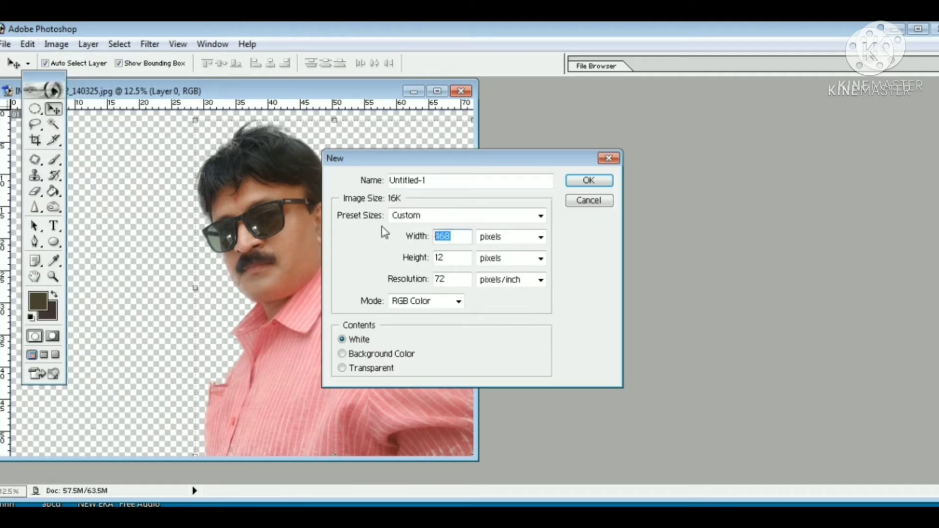
type("5000")
key("Tab")
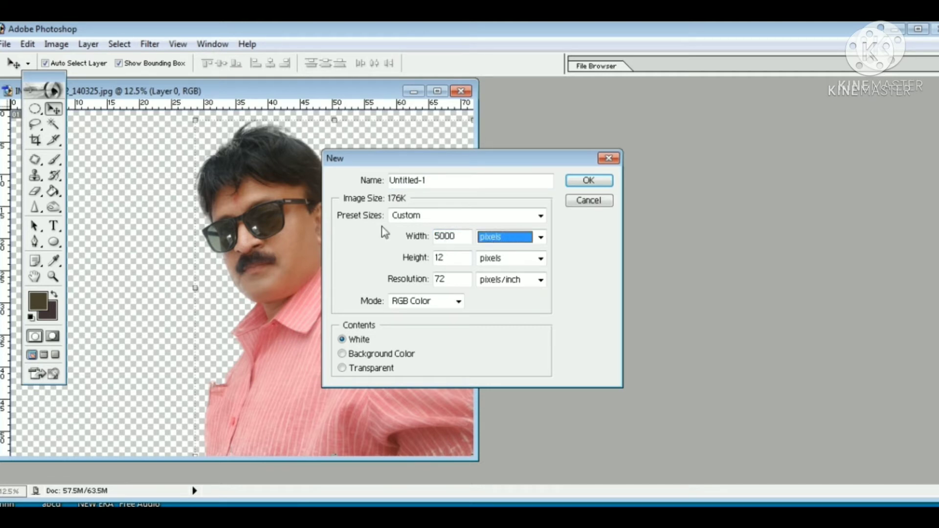
key("Tab")
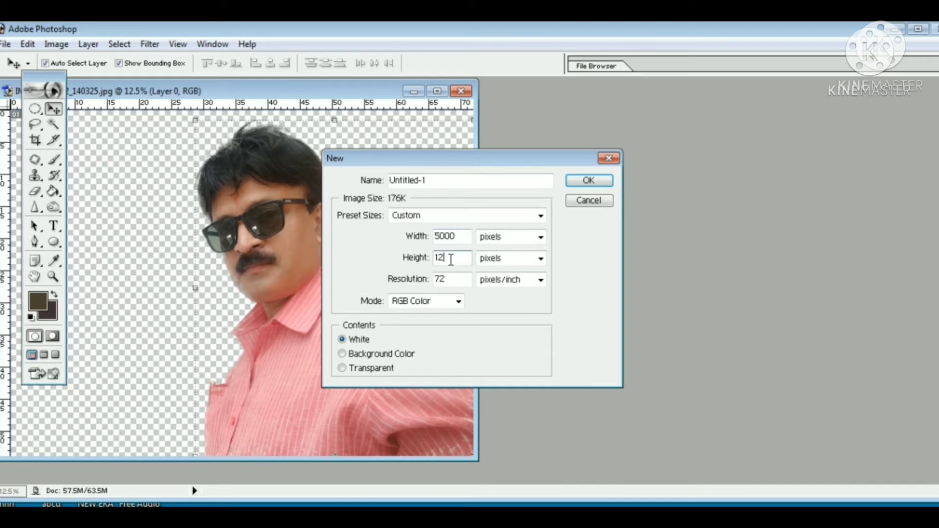
type("4000")
left_click(603, 181)
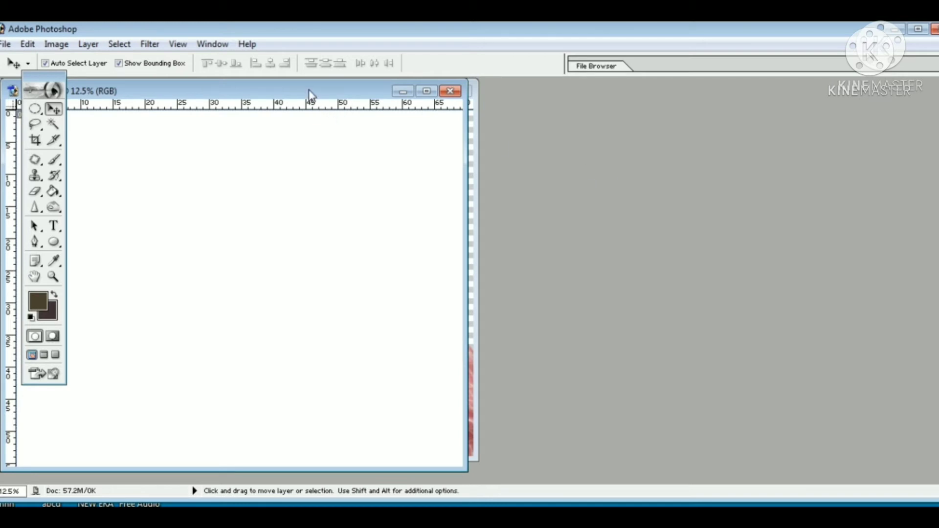
- Place the new document beside the photo and copy the extracted man onto its blank canvas
left_click_drag(308, 90, 540, 102)
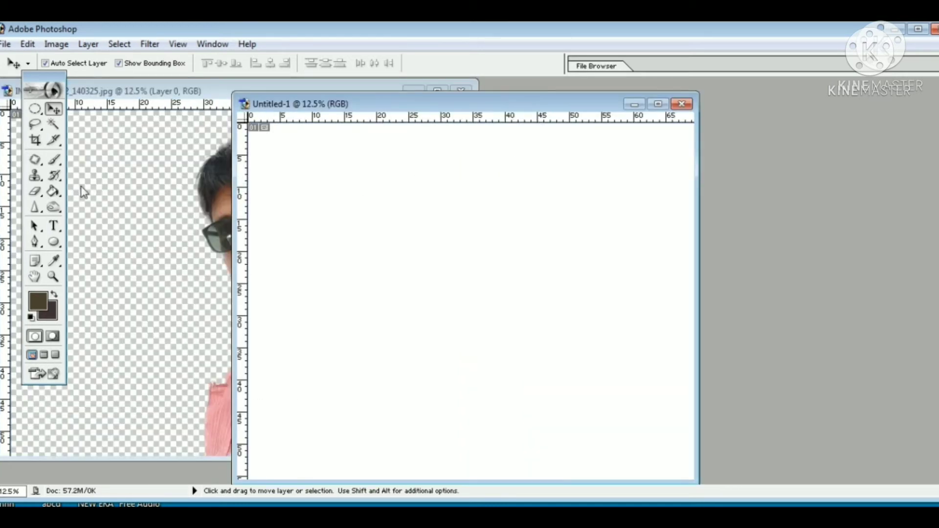
left_click(228, 202)
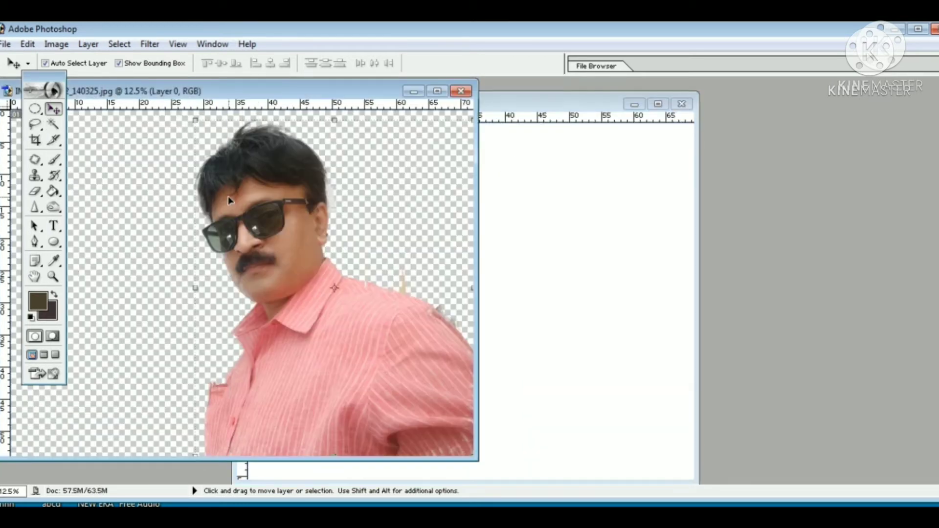
left_click_drag(228, 201, 484, 231)
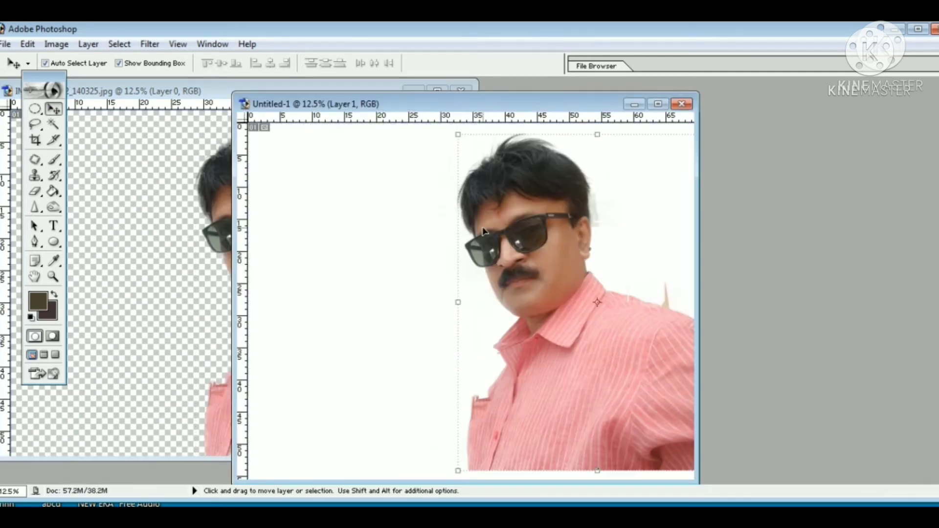
- Close the source photo IMG_20190422_140325.jpg
left_click(124, 208)
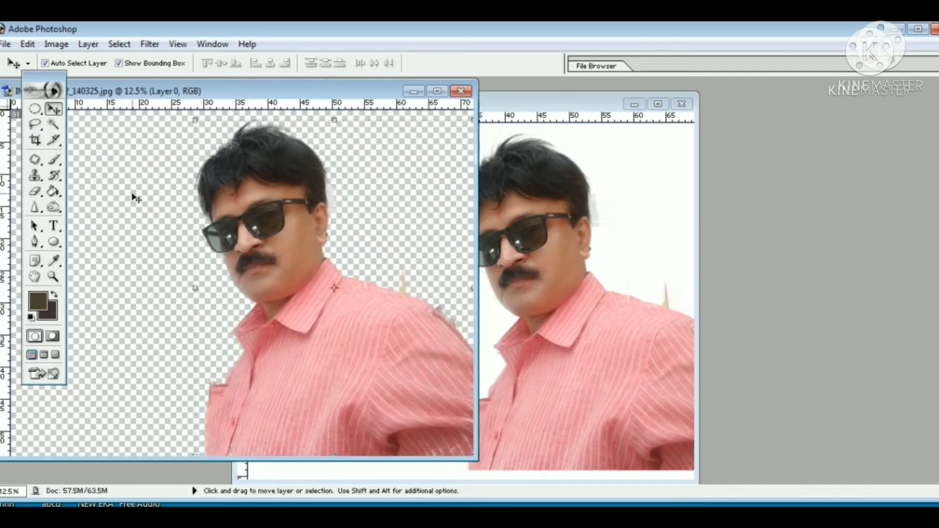
left_click(461, 91)
left_click(477, 211)
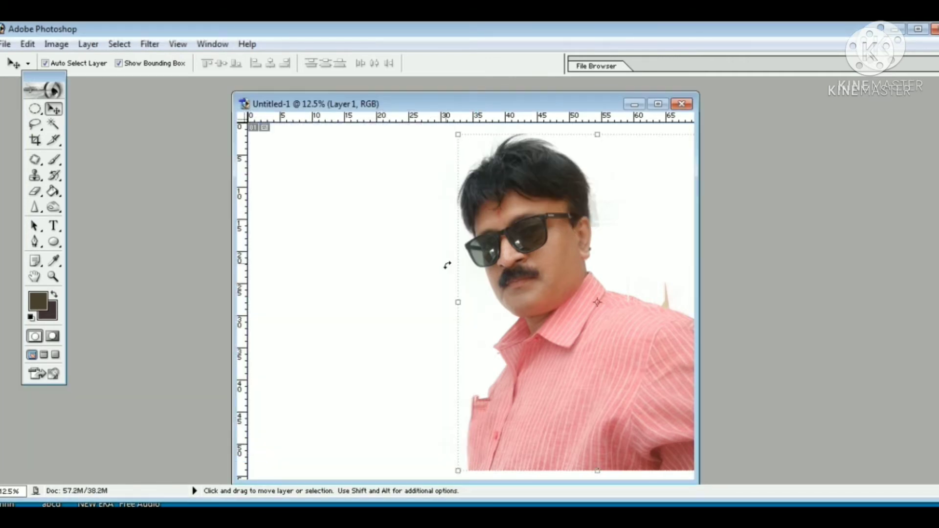
- Move the man toward the right edge of the canvas, leaving the left part empty, and reposition the document window
left_click_drag(563, 284, 592, 261)
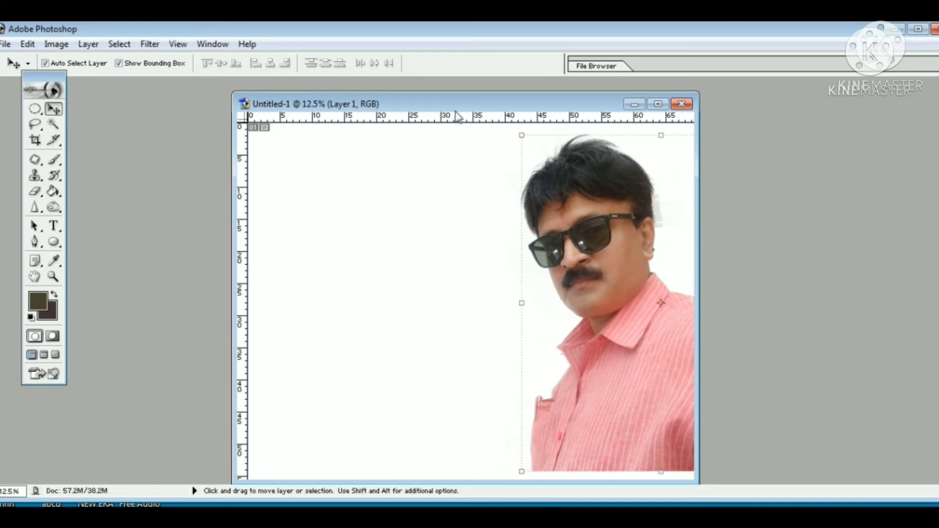
left_click_drag(462, 104, 375, 100)
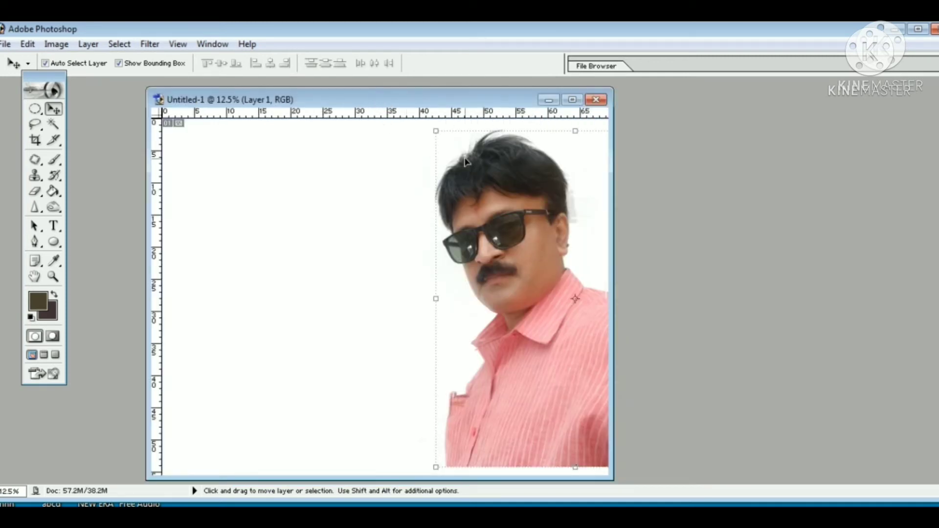
left_click_drag(508, 234, 497, 237)
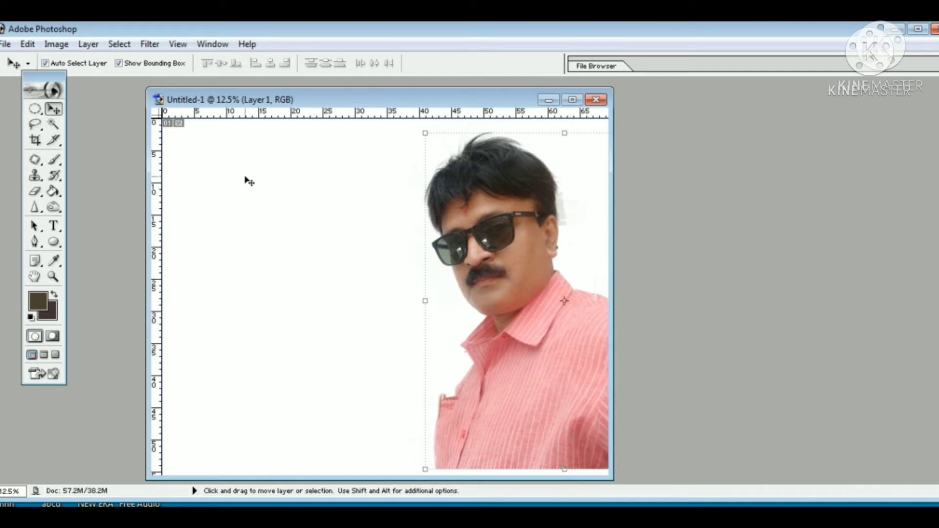
- Show the Layers palette and place it clear of the document window
left_click(205, 45)
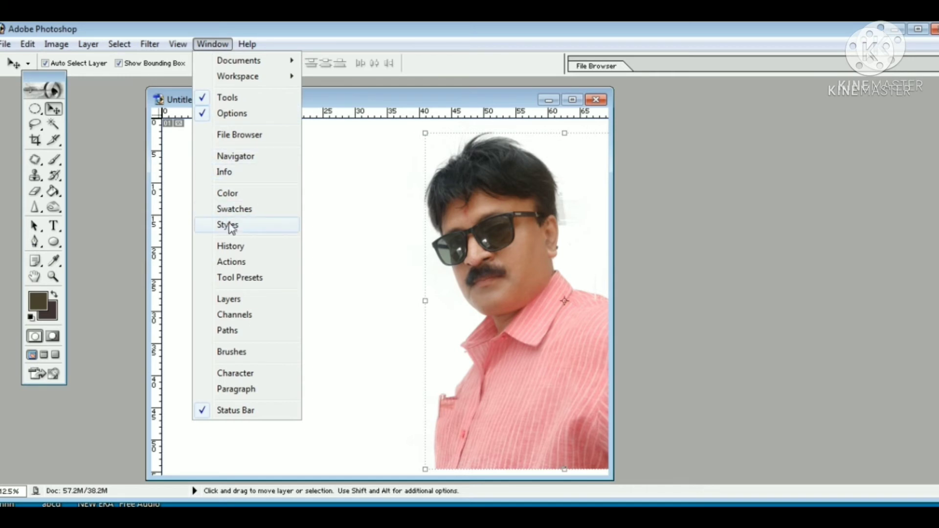
left_click(243, 302)
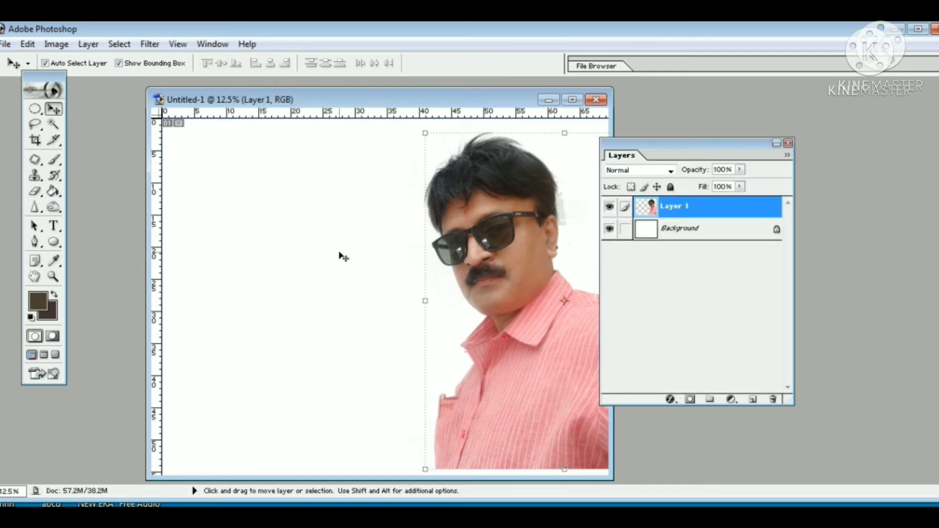
left_click_drag(710, 152, 790, 180)
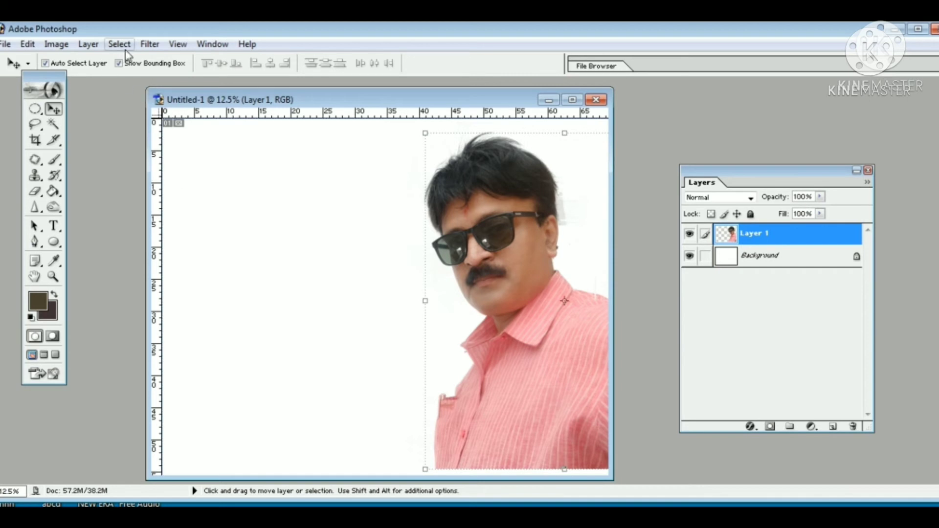
- Duplicate Layer 1 with the man within the Untitled-1 document
left_click(90, 45)
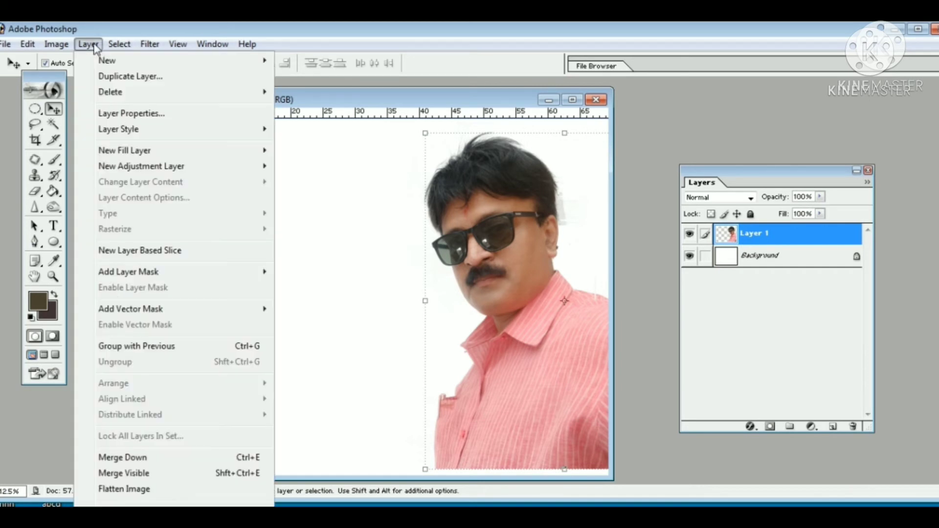
left_click(114, 77)
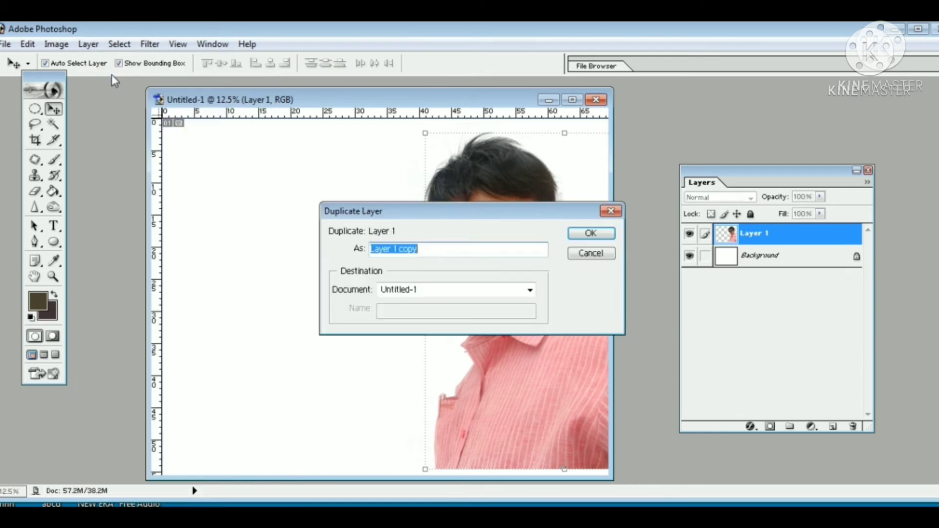
left_click(588, 237)
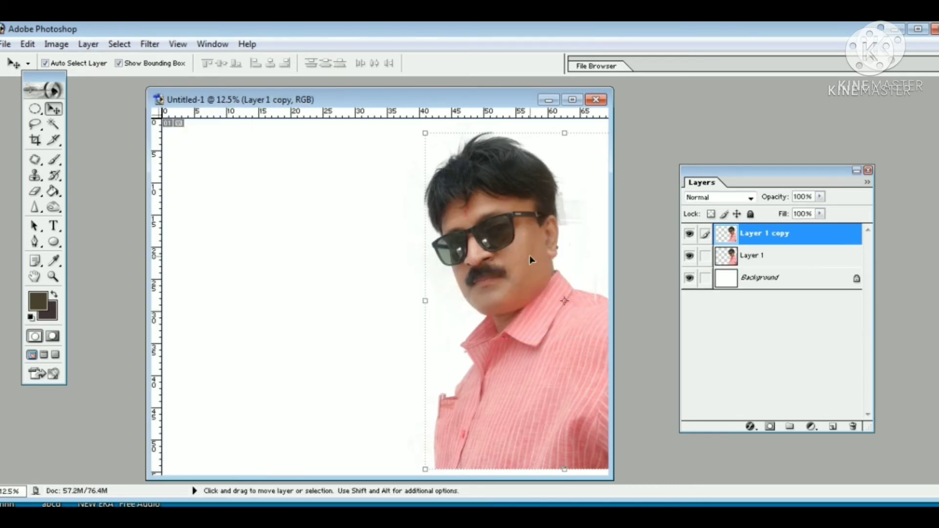
- Move the duplicated man left of the original and slightly lower, and set that layer's opacity to 64%
left_click_drag(530, 255, 392, 287)
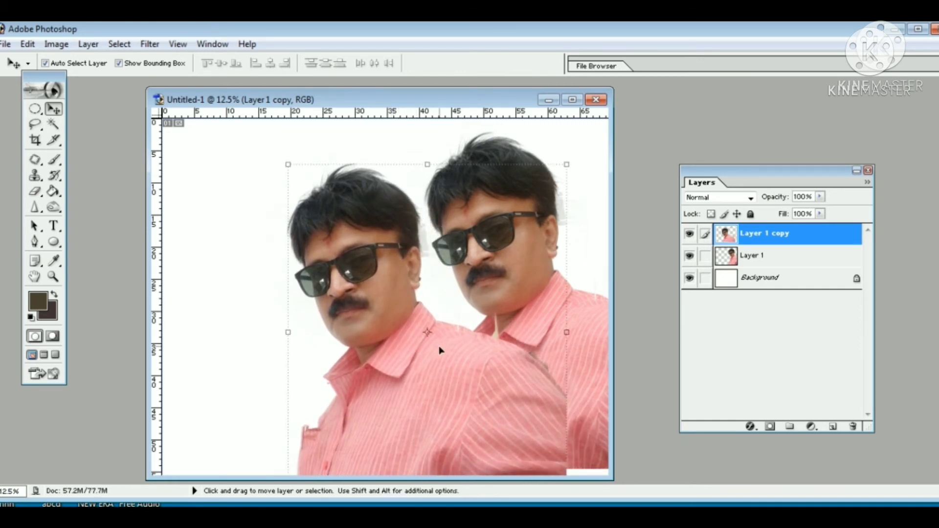
left_click(820, 197)
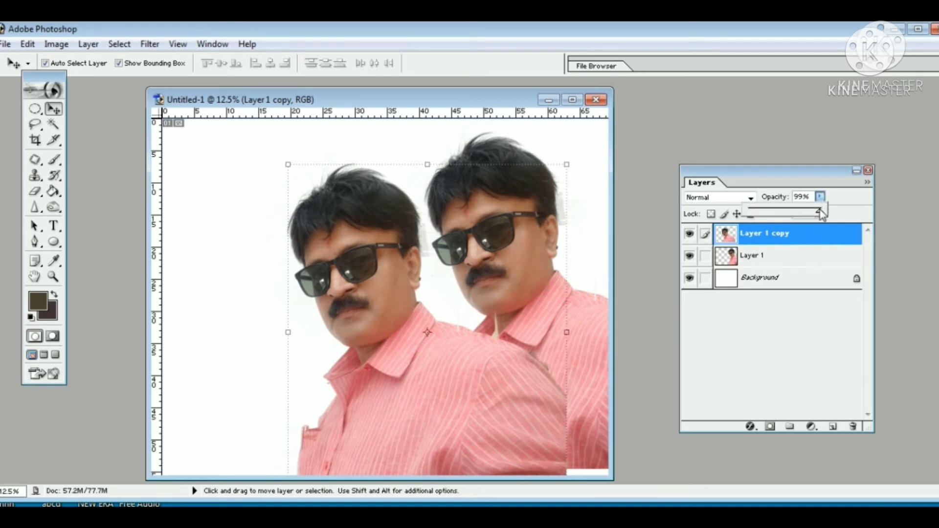
left_click_drag(822, 214, 799, 217)
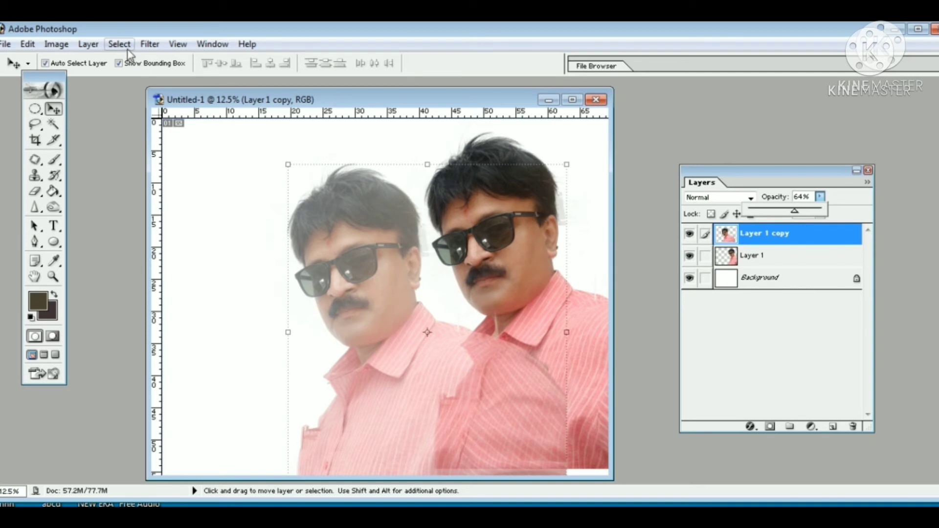
left_click(92, 49)
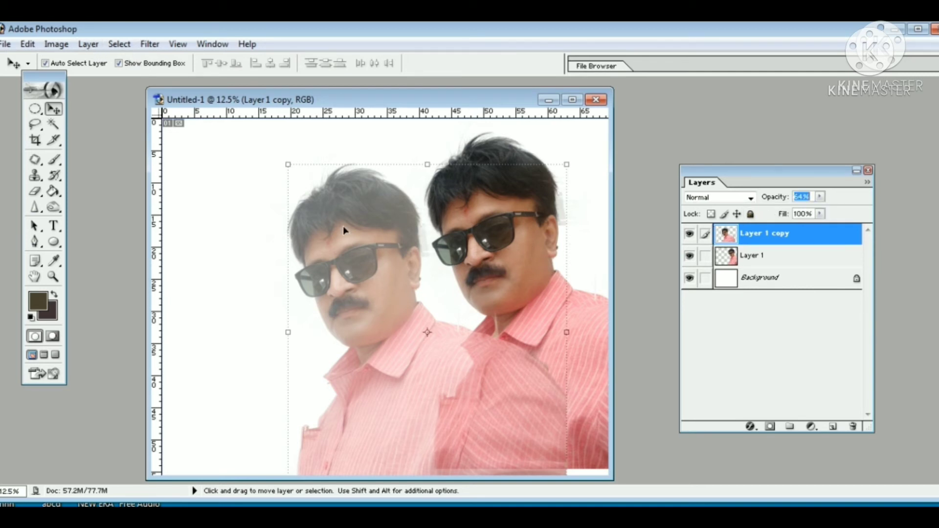
- Duplicate the faded Layer 1 copy within the Untitled-1 document as Layer 1 copy 2
left_click(226, 159)
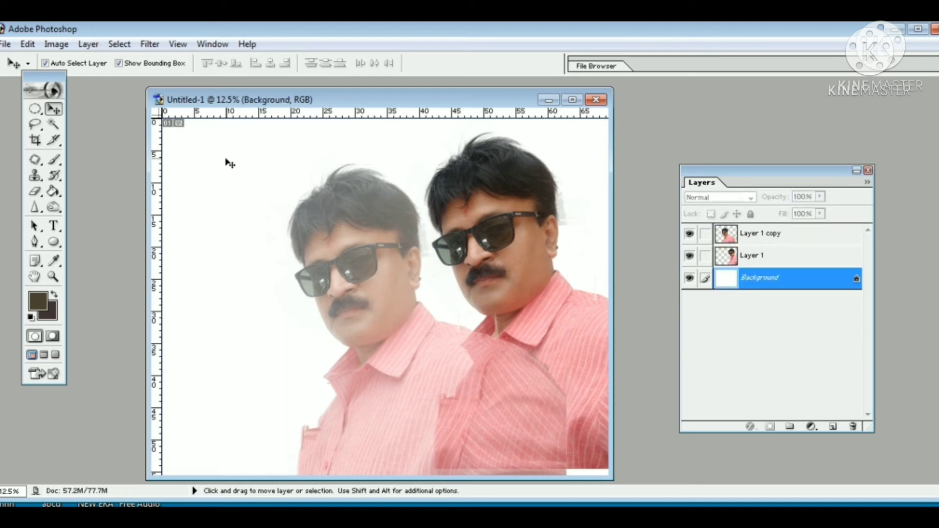
left_click(384, 306)
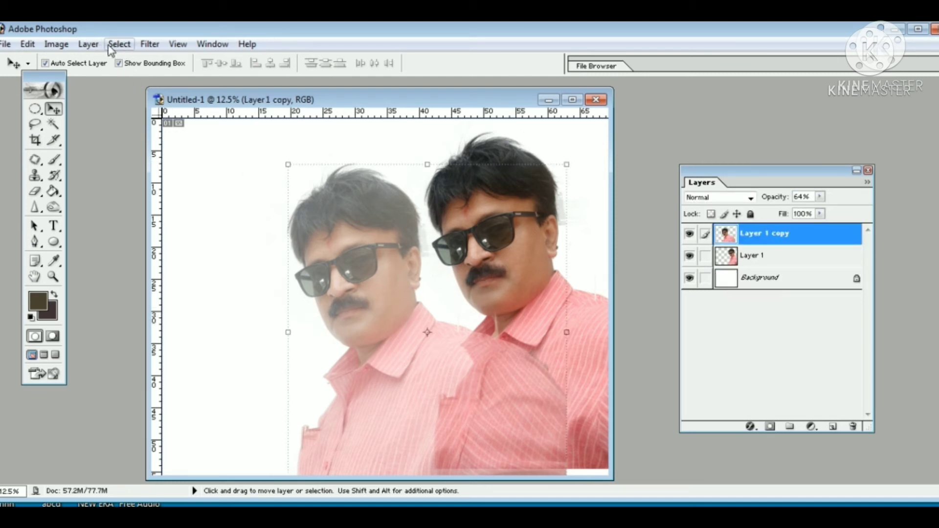
left_click(88, 44)
left_click(121, 78)
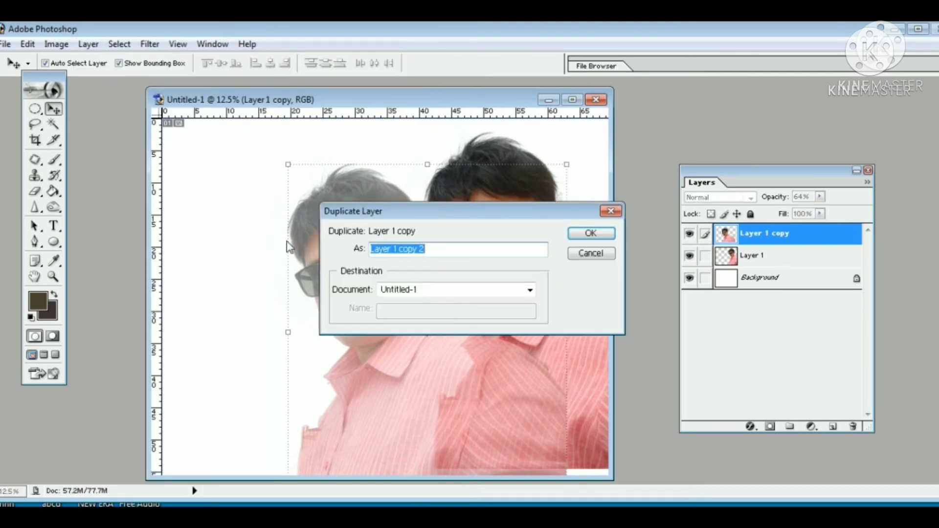
left_click(591, 233)
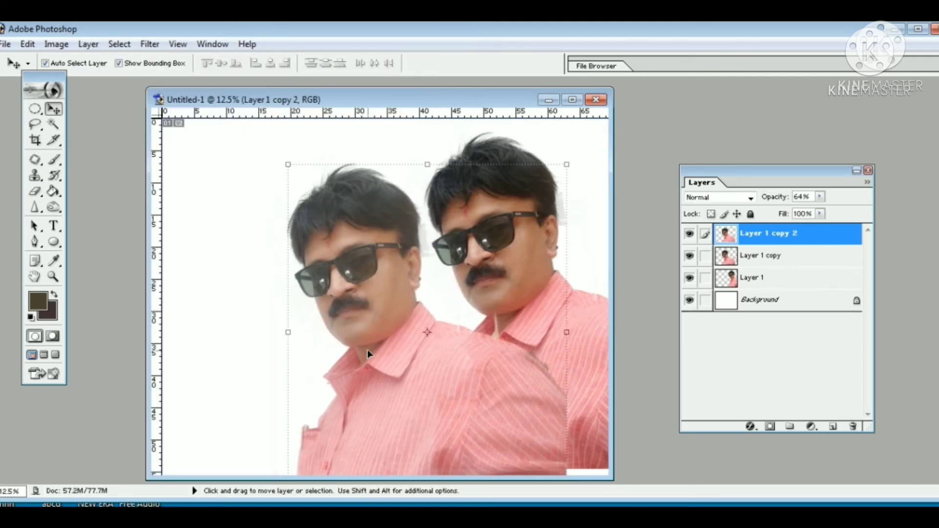
- Move Layer 1 copy 2 to the canvas's lower left, beside the first copy, and set its opacity to 42%
left_click_drag(368, 349, 247, 399)
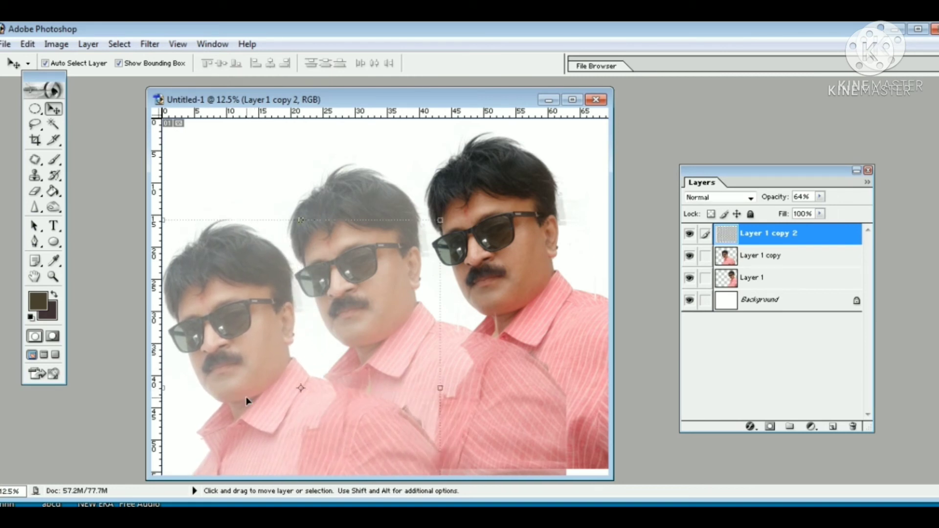
left_click(820, 197)
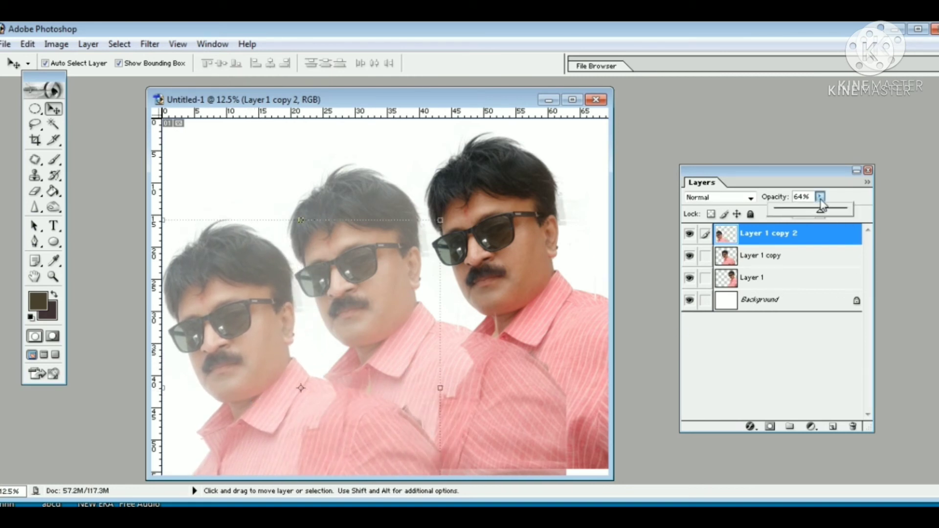
left_click_drag(806, 216, 805, 216)
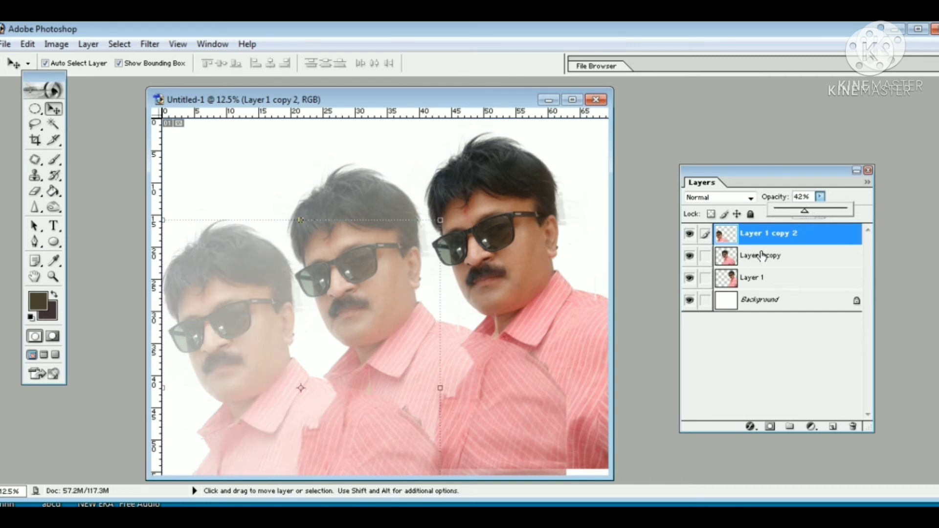
left_click(685, 121)
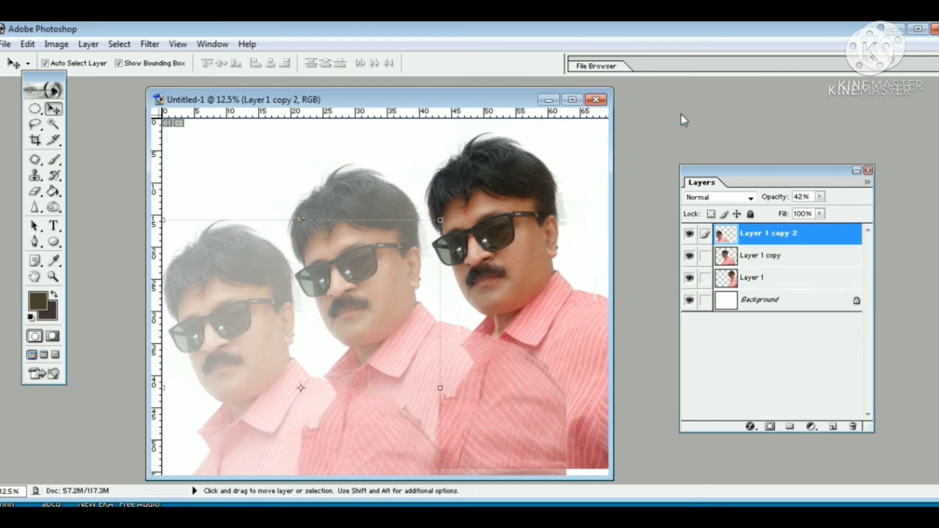
left_click(35, 109)
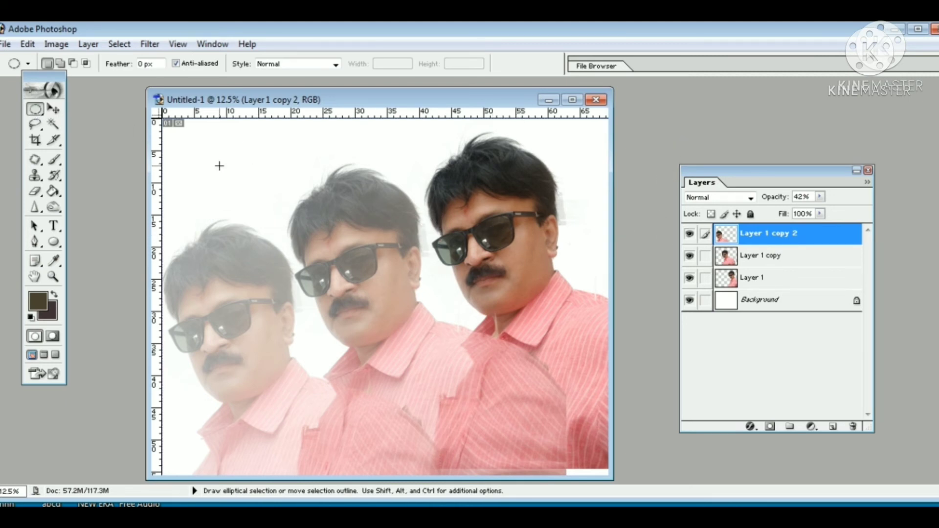
left_click(53, 109)
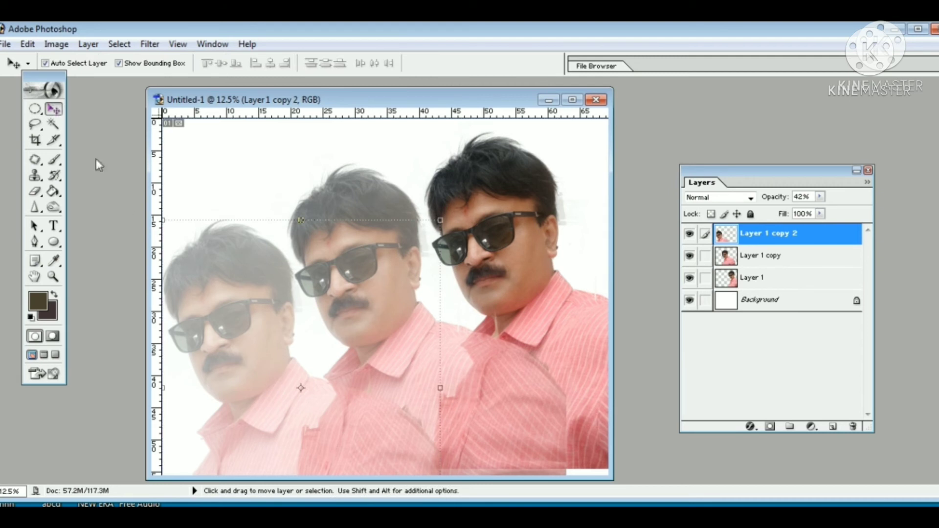
- Bring Layer 1 with the fully opaque man to the front of the layer stack
left_click(794, 256)
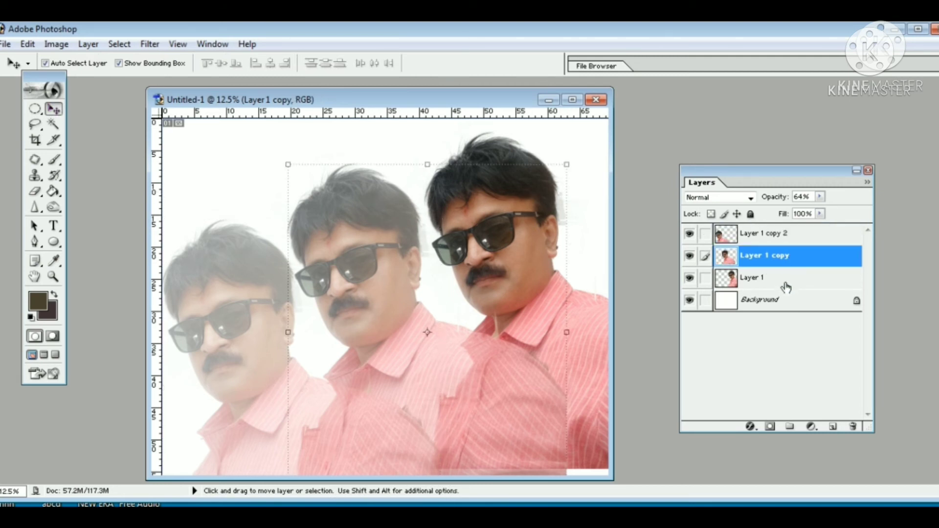
left_click(786, 285)
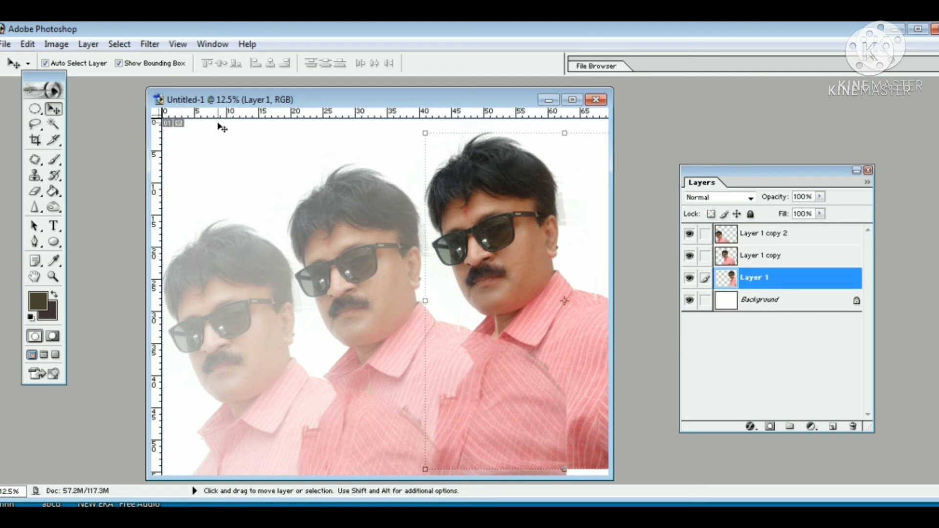
left_click(113, 46)
mouse_move(100, 46)
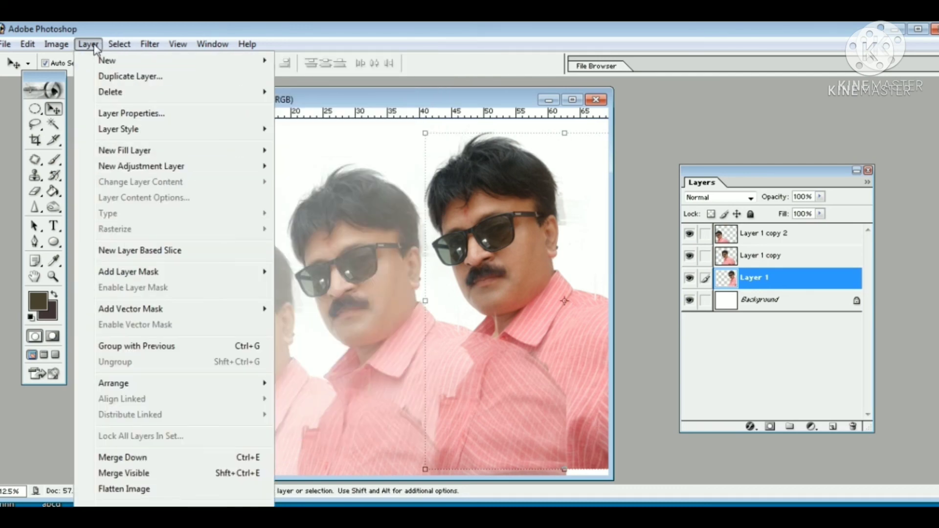
mouse_move(149, 44)
mouse_move(147, 385)
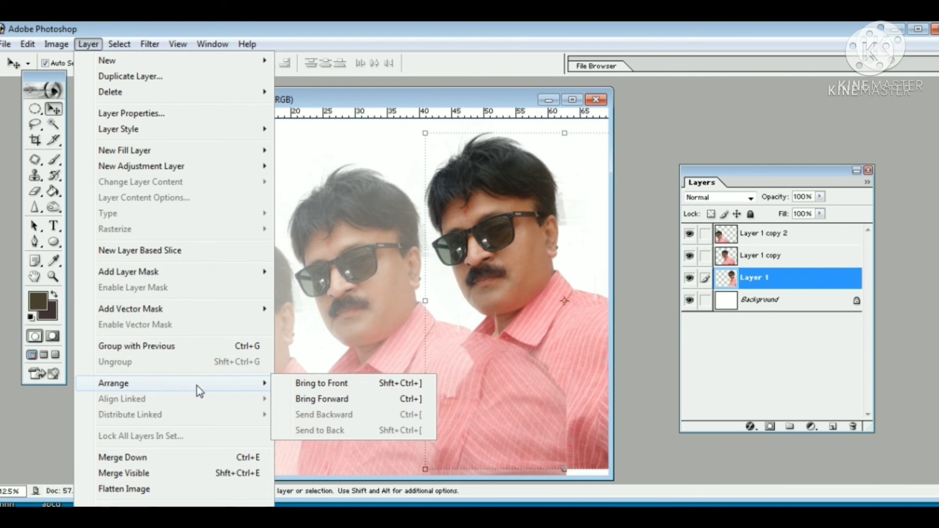
left_click(316, 384)
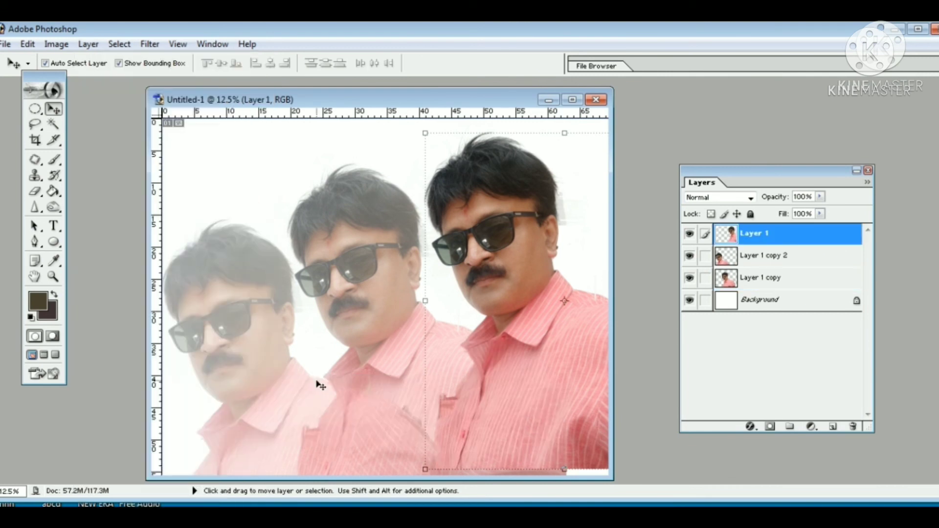
- Bring Layer 1 copy with the middle man forward by one level, above Layer 1 copy 2
left_click(370, 313)
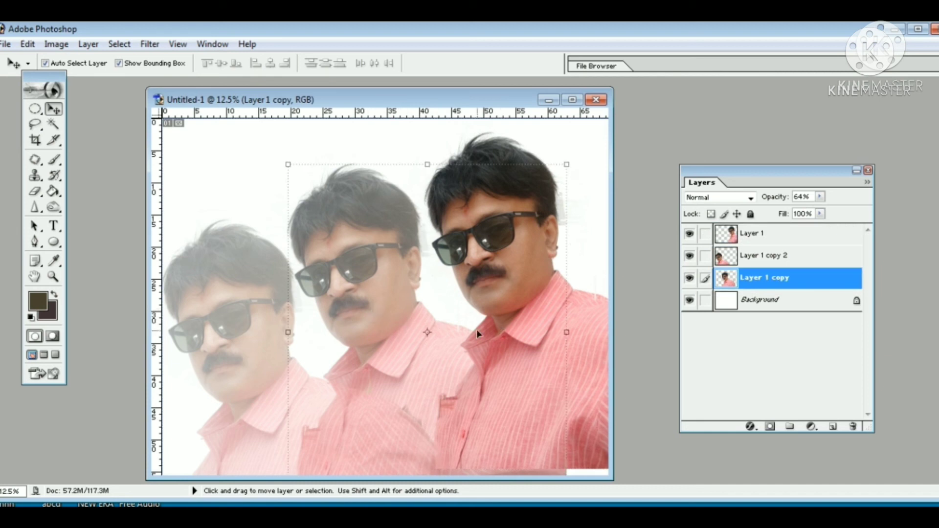
left_click(728, 259)
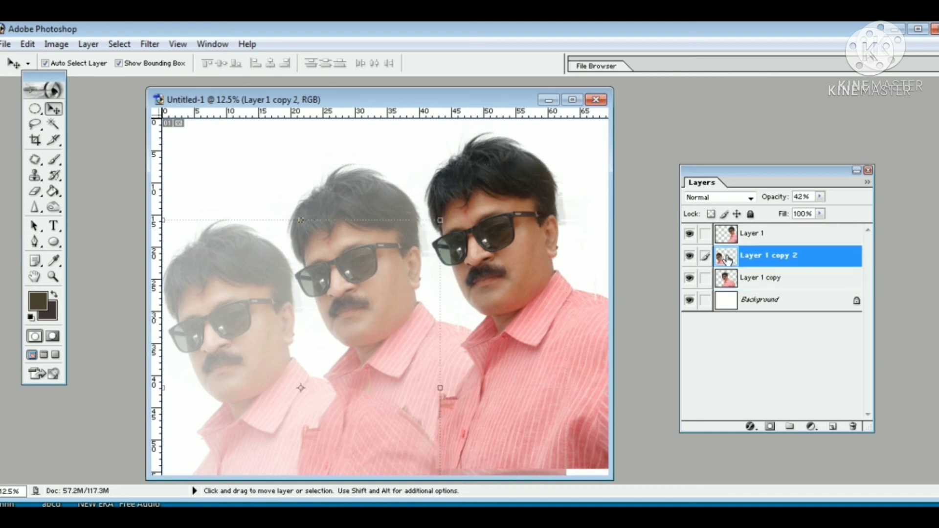
left_click(739, 285)
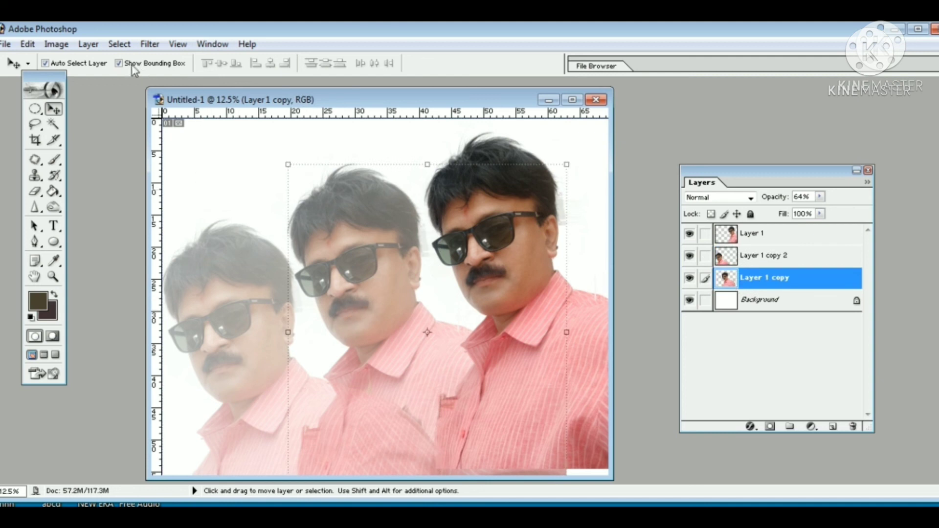
left_click(146, 47)
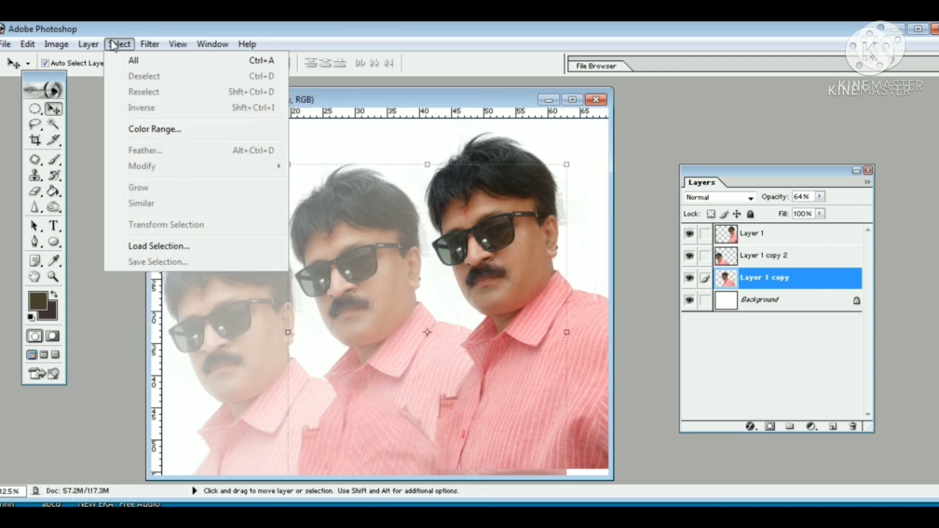
mouse_move(88, 45)
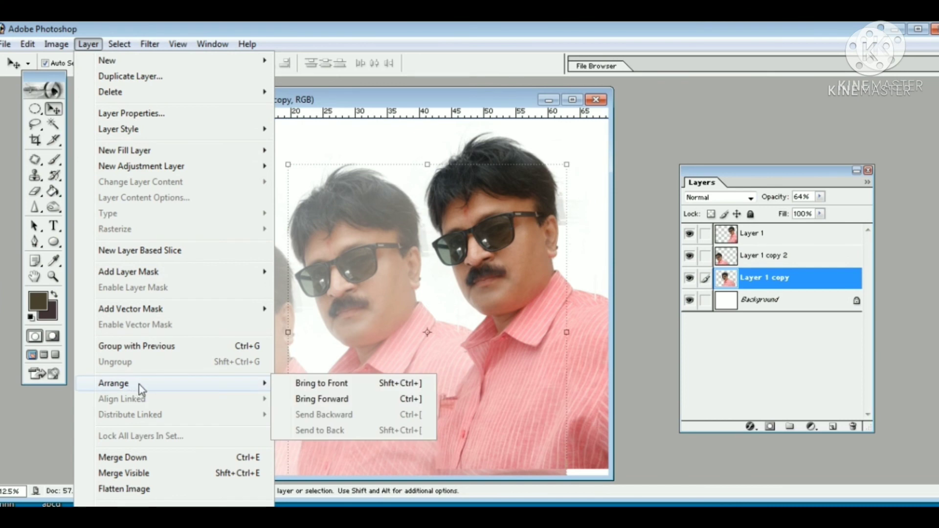
mouse_move(243, 390)
left_click(317, 400)
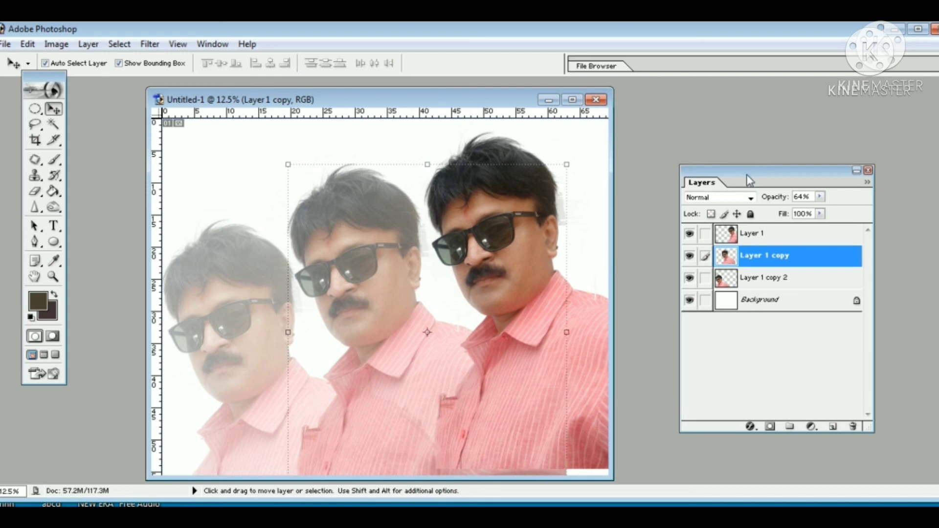
- Switch to the Elliptical Marquee tool and close the Layers palette
left_click(34, 108)
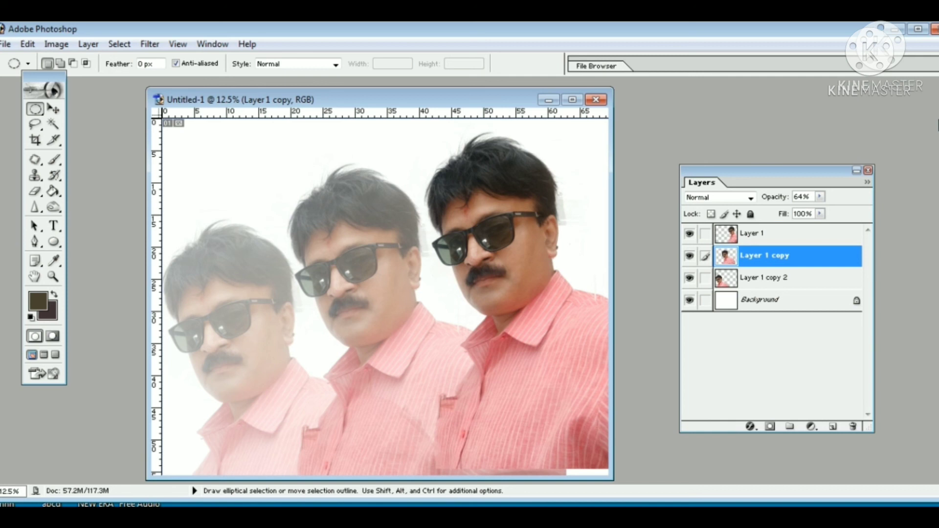
left_click(869, 170)
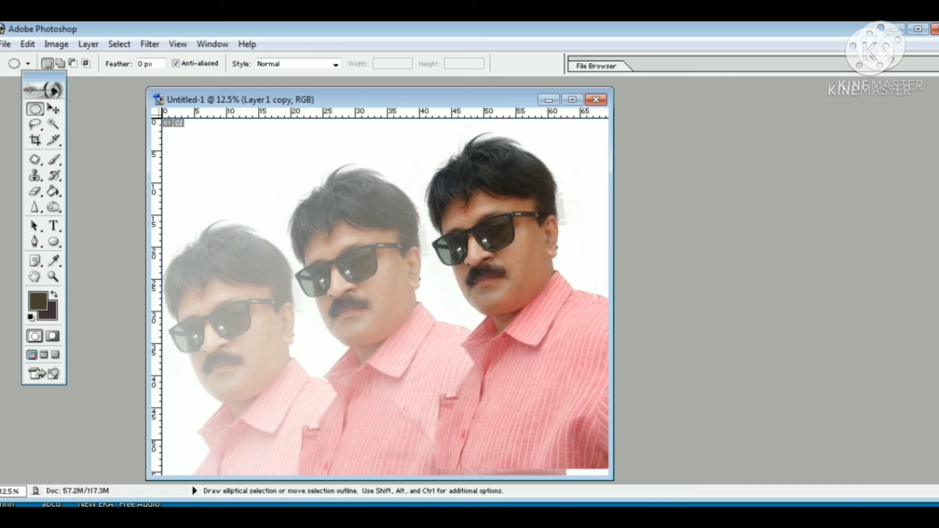